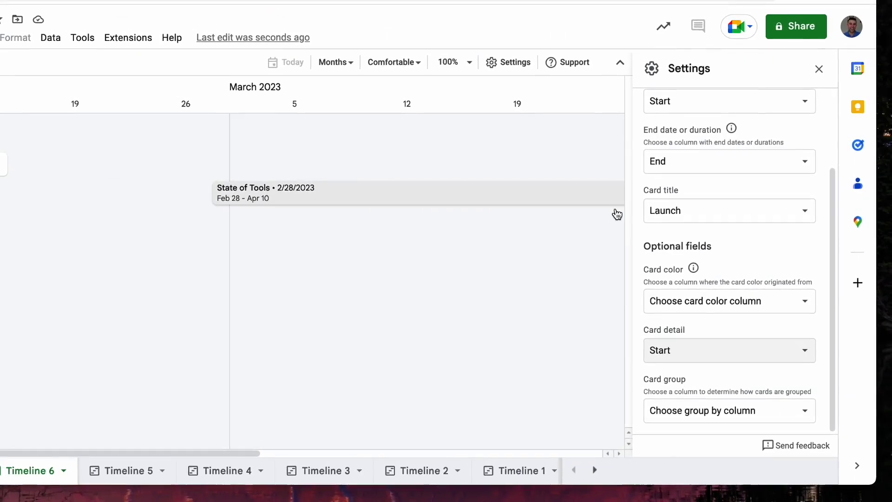
- Set the timeline's Card group setting to the Launch column
click(739, 411)
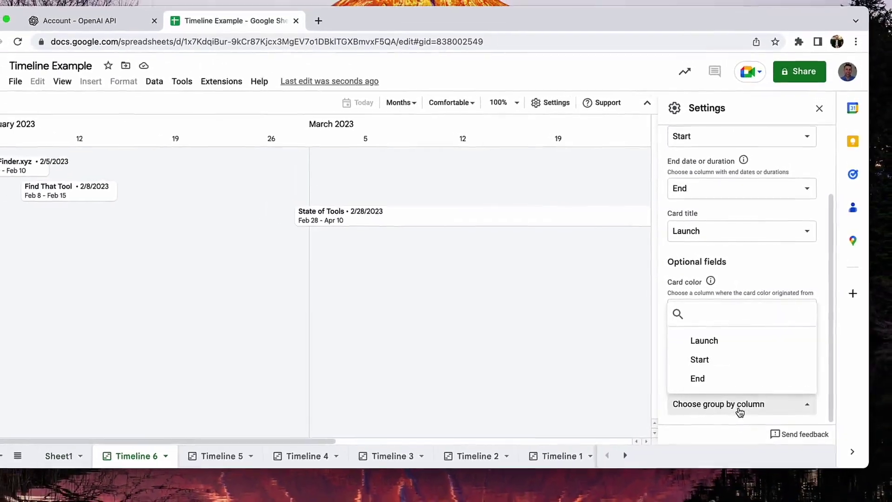
click(721, 343)
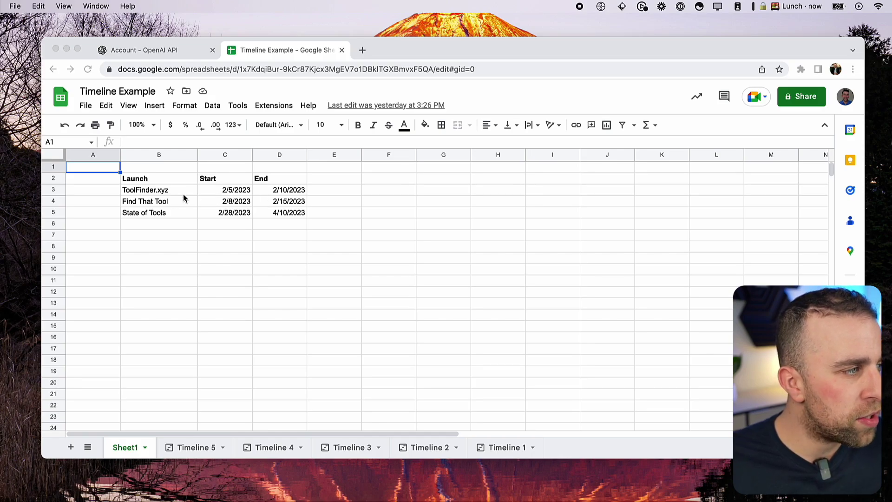
- Select the Launch, Start and End data in range B2:D5
click(152, 179)
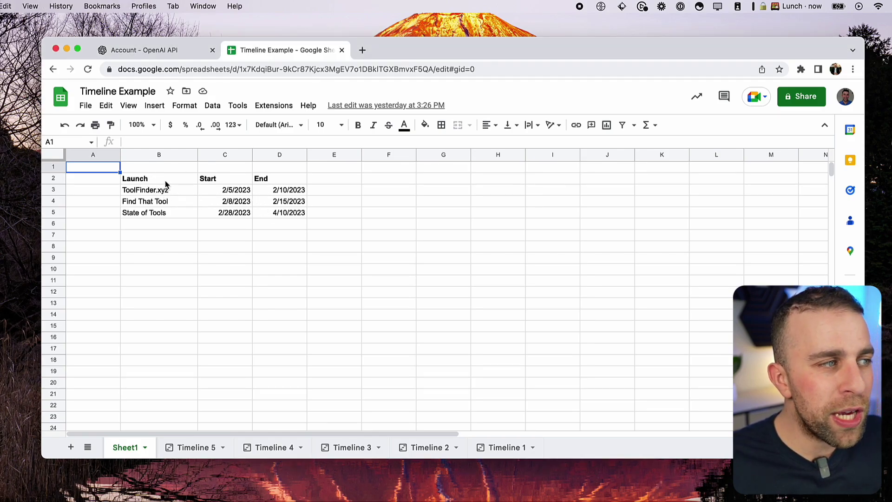
drag(166, 180, 287, 214)
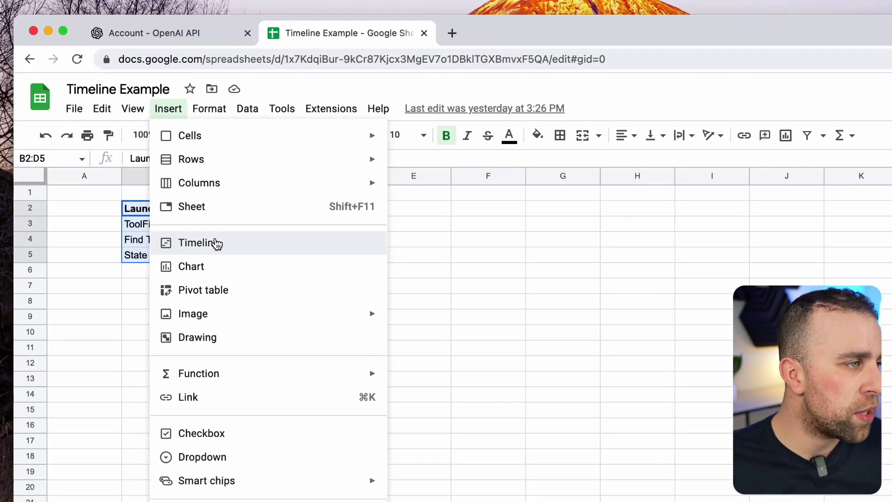
- Insert a timeline from the range Sheet1!B2:D5 and confirm it
click(216, 243)
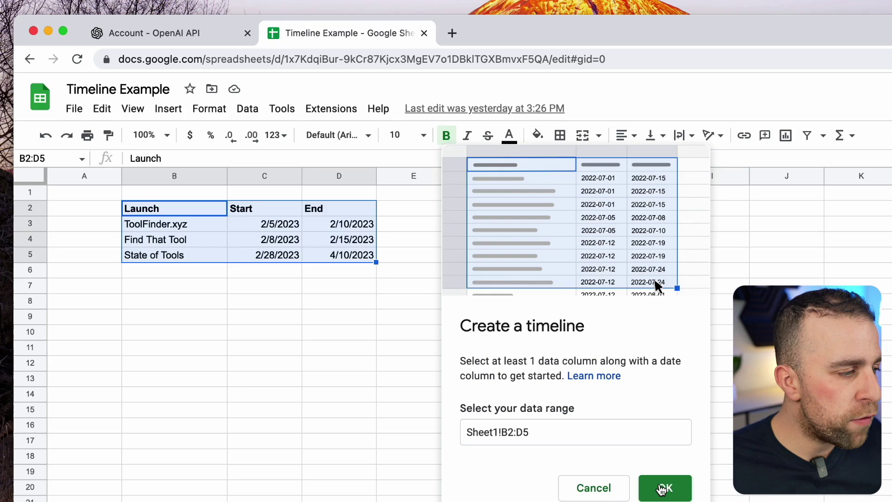
click(663, 490)
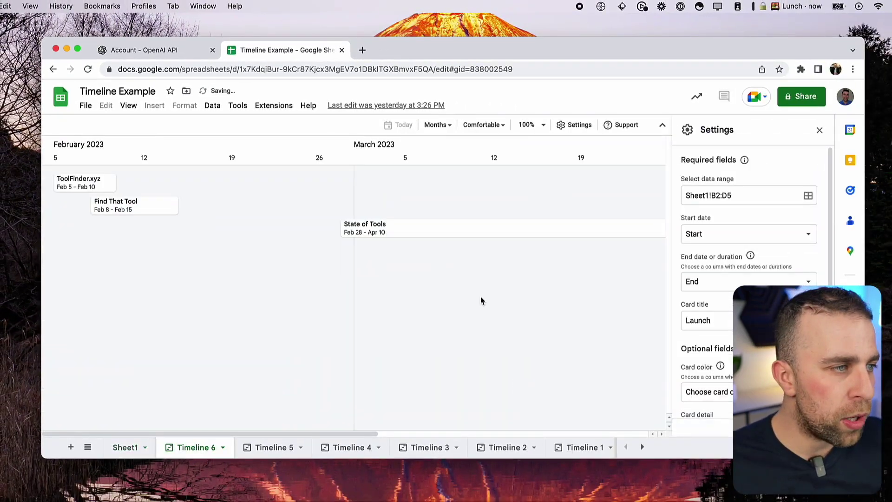
click(430, 261)
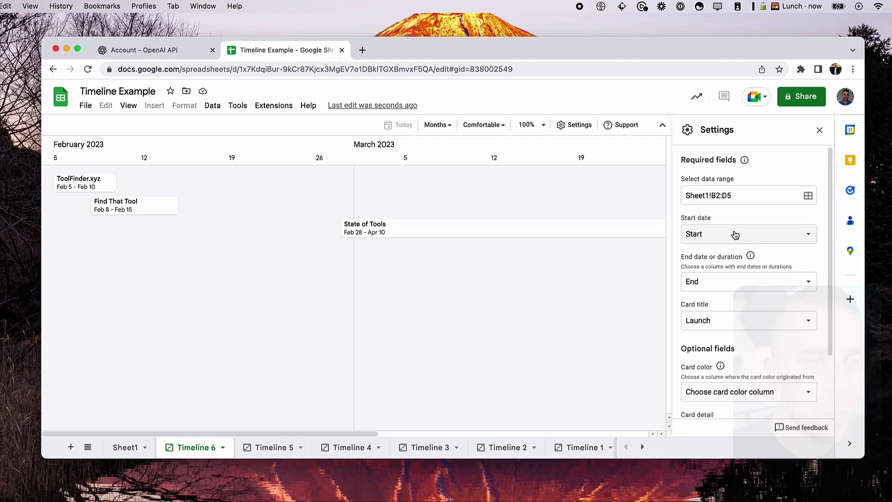
- Set card title to Launch, card detail to Start, and card group to Launch
click(723, 315)
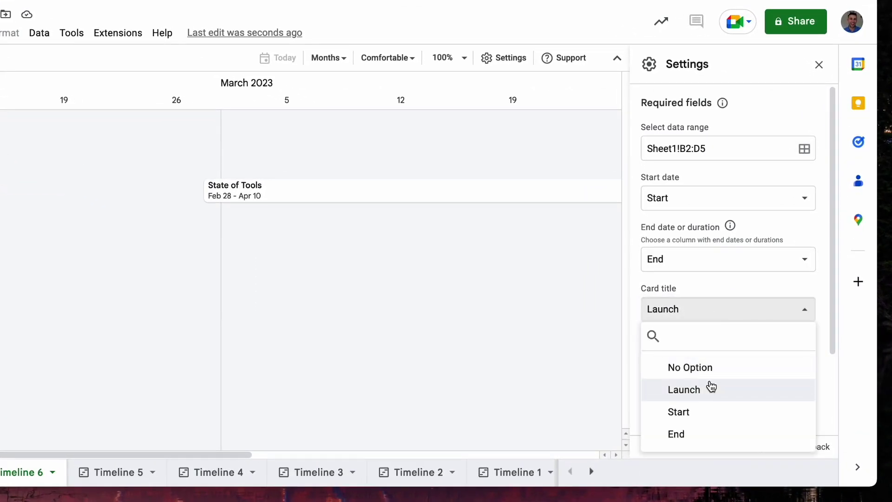
click(706, 299)
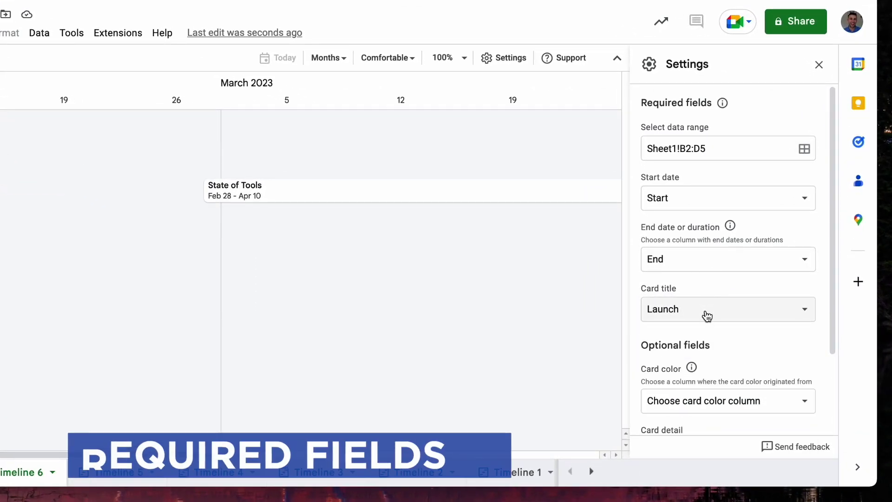
scroll(699, 342, down, 2)
click(697, 300)
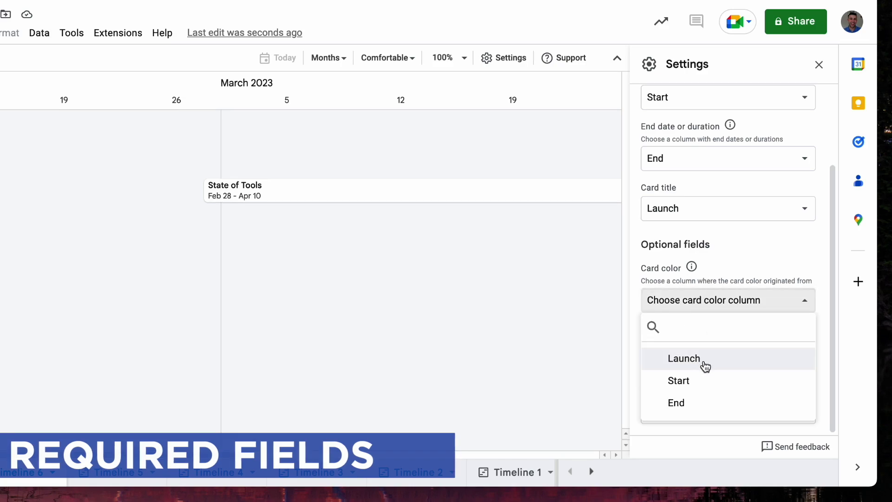
click(713, 267)
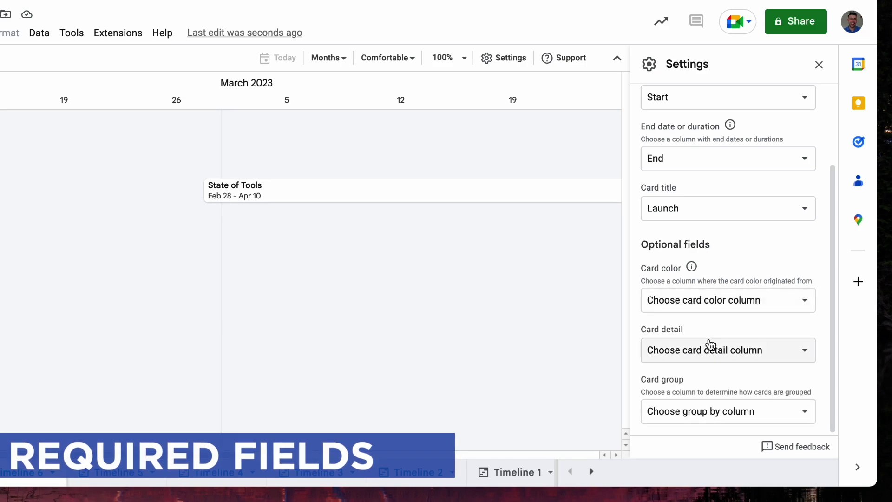
click(709, 346)
click(709, 417)
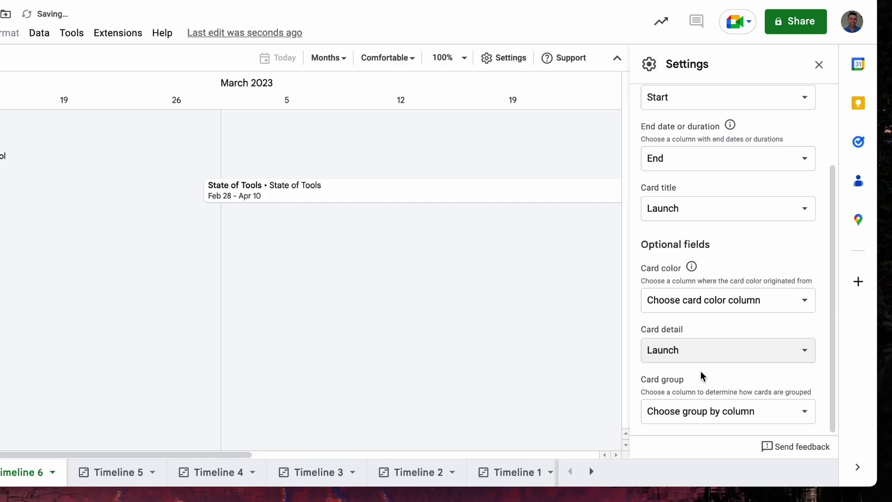
click(711, 343)
click(715, 300)
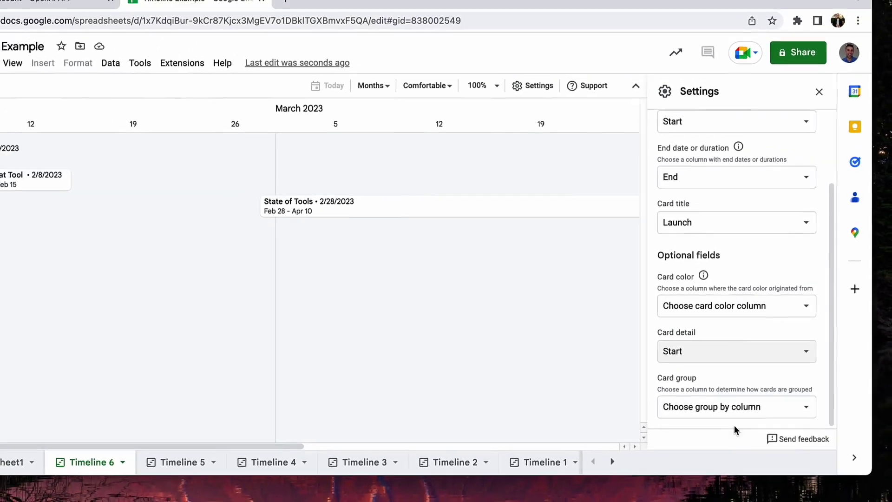
click(735, 410)
click(731, 345)
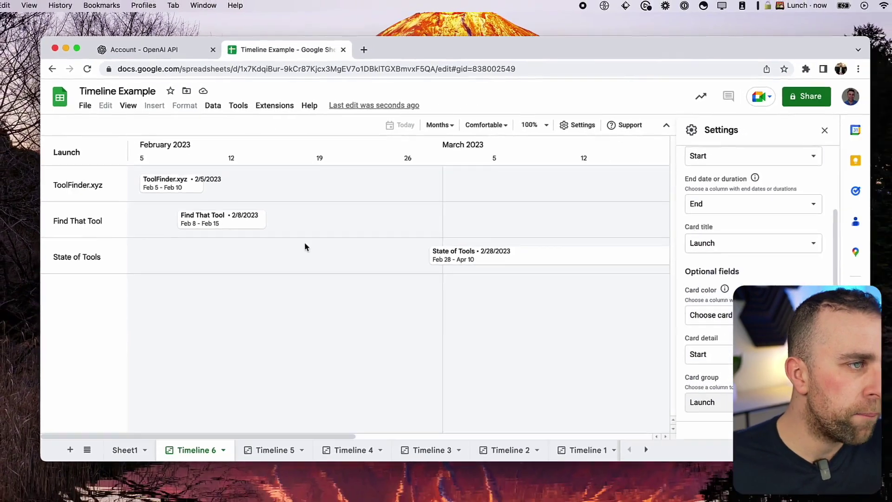
- Switch the timeline to a weekly scale with condensed card density
click(449, 130)
click(447, 172)
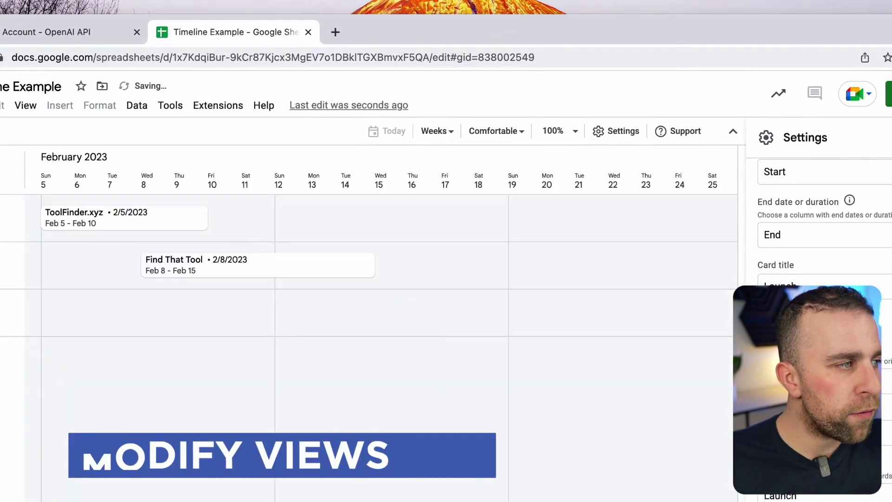
click(497, 131)
click(519, 179)
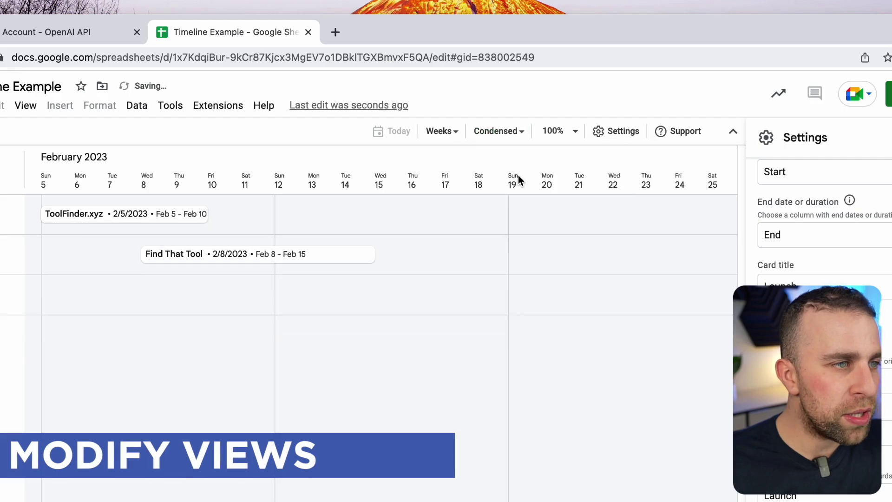
click(508, 137)
click(510, 155)
click(507, 138)
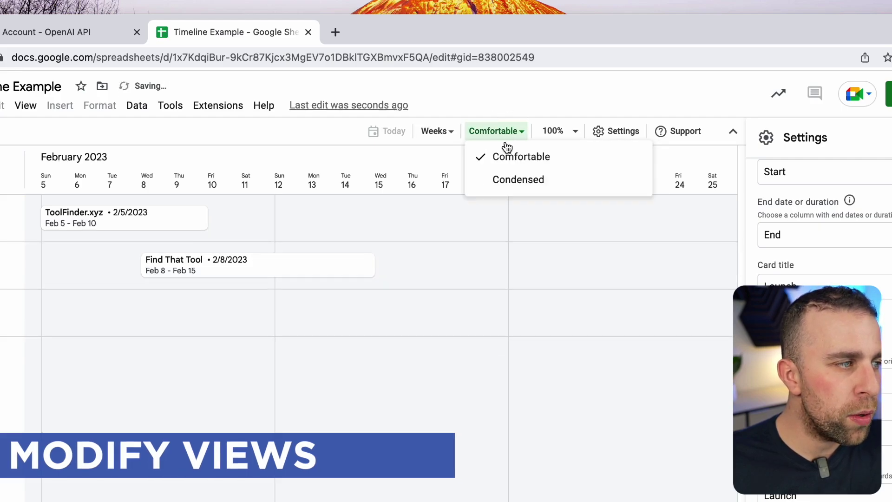
click(508, 179)
- Set the timeline zoom to 125%
click(576, 134)
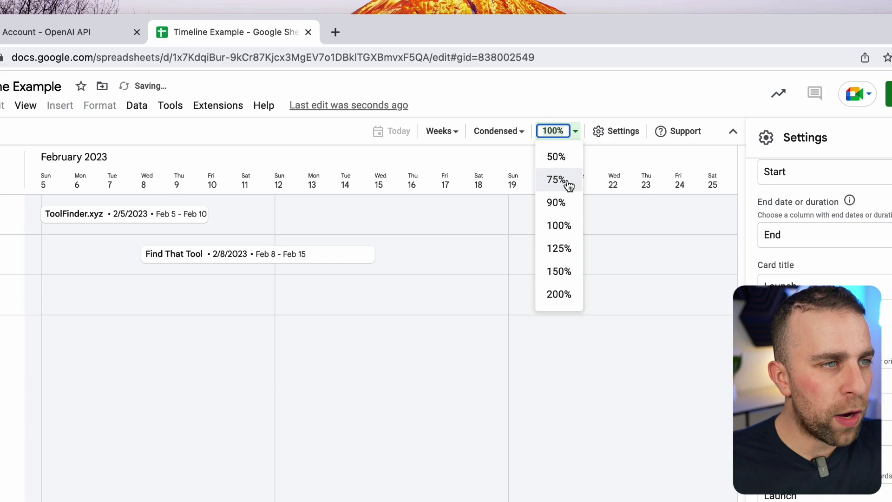
click(563, 198)
click(575, 132)
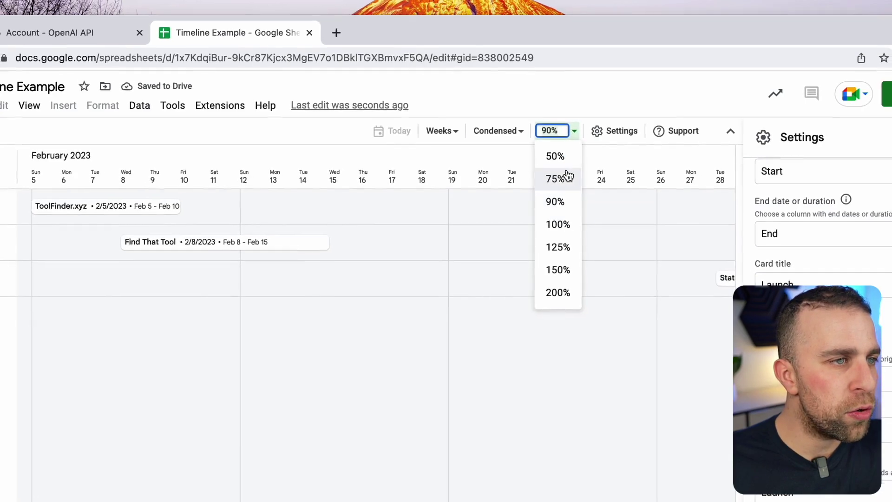
click(559, 177)
click(544, 126)
click(537, 247)
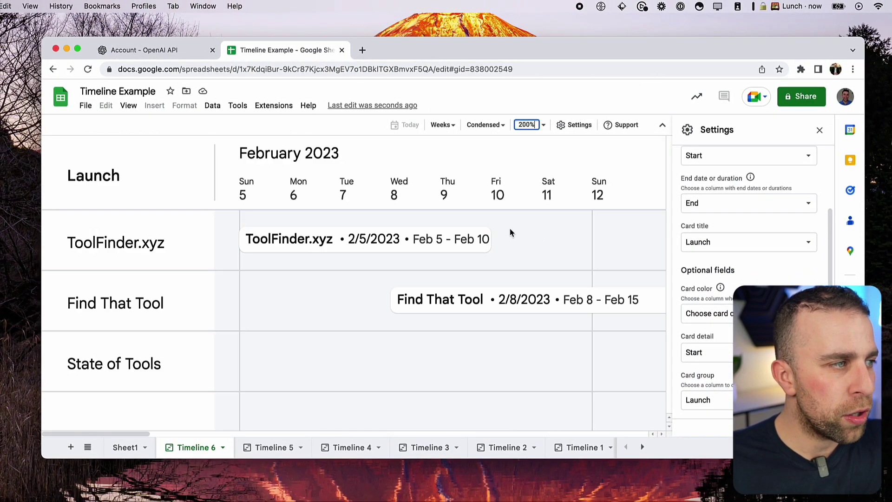
click(545, 125)
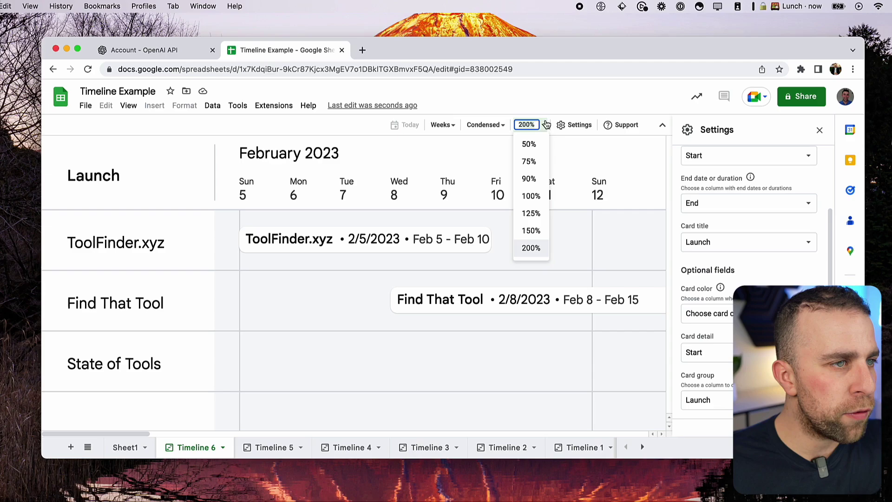
click(540, 215)
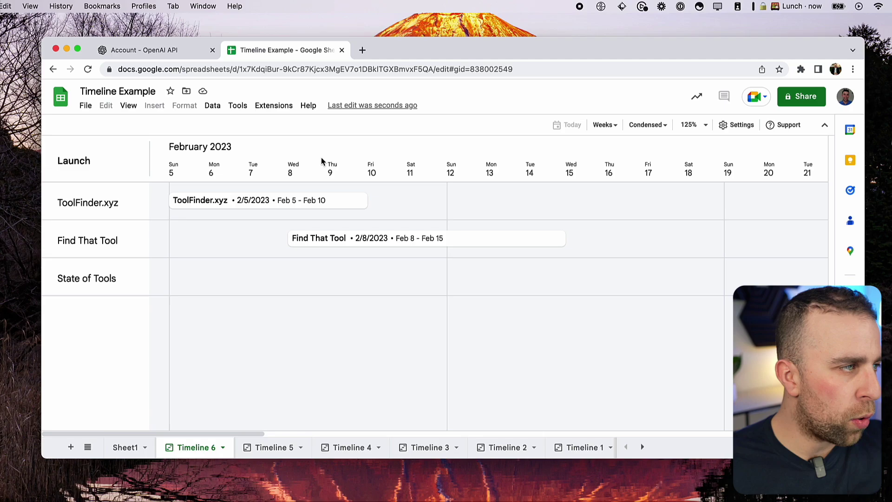
- Base card colours on the Launch column and make the ToolFinder.xyz card yellow
click(220, 203)
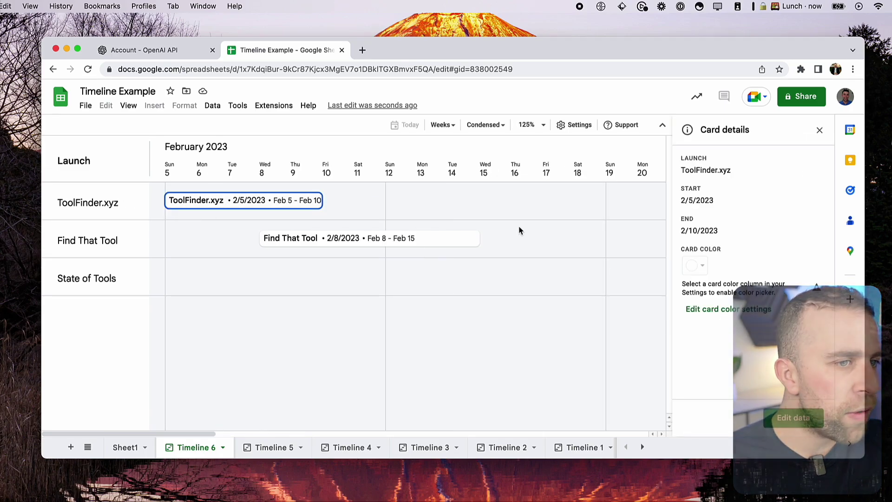
click(719, 308)
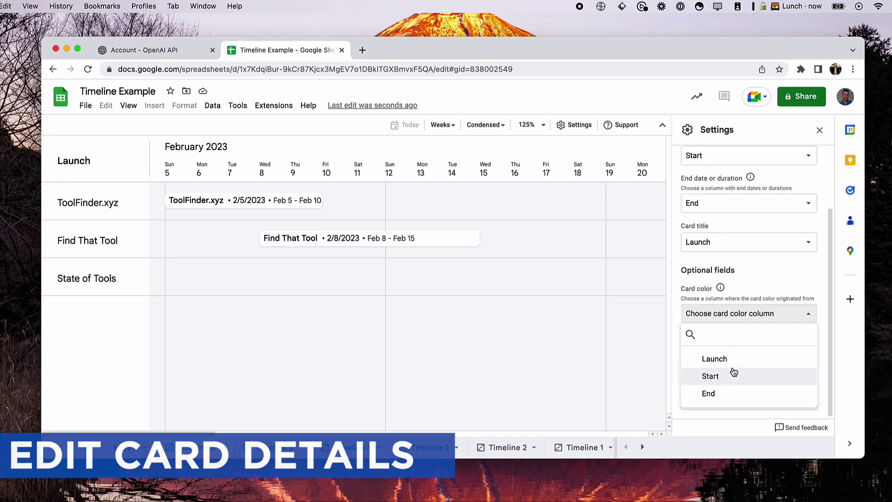
click(731, 360)
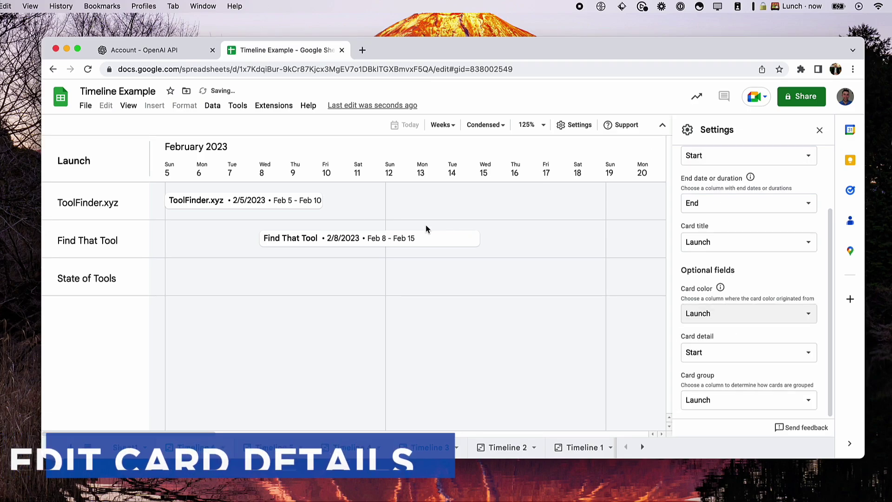
click(239, 206)
click(702, 266)
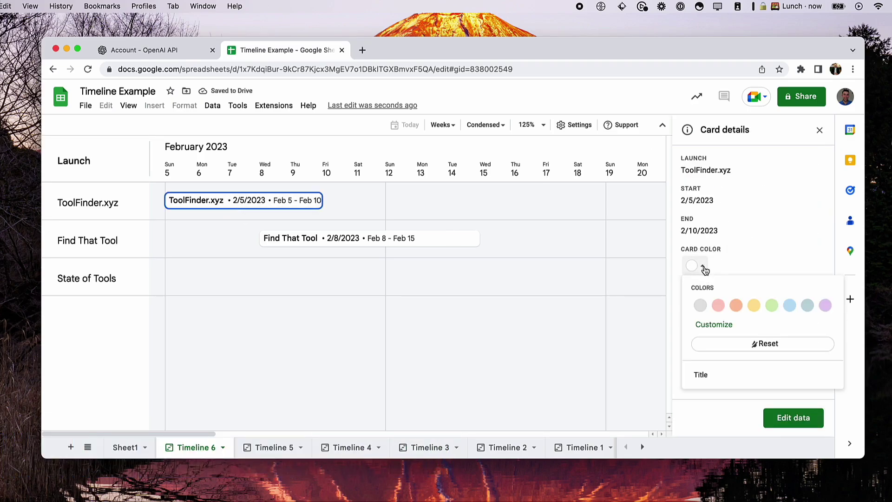
click(752, 306)
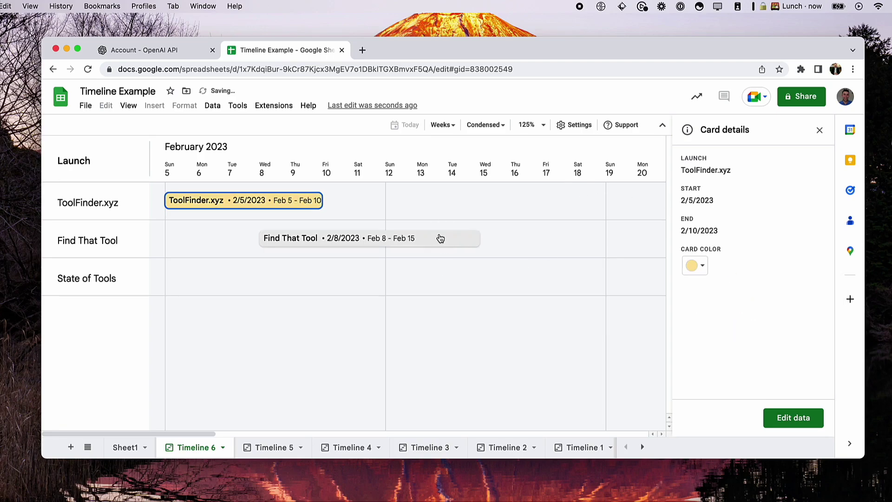
- Make the Find That Tool card light blue
click(471, 238)
click(695, 266)
click(805, 303)
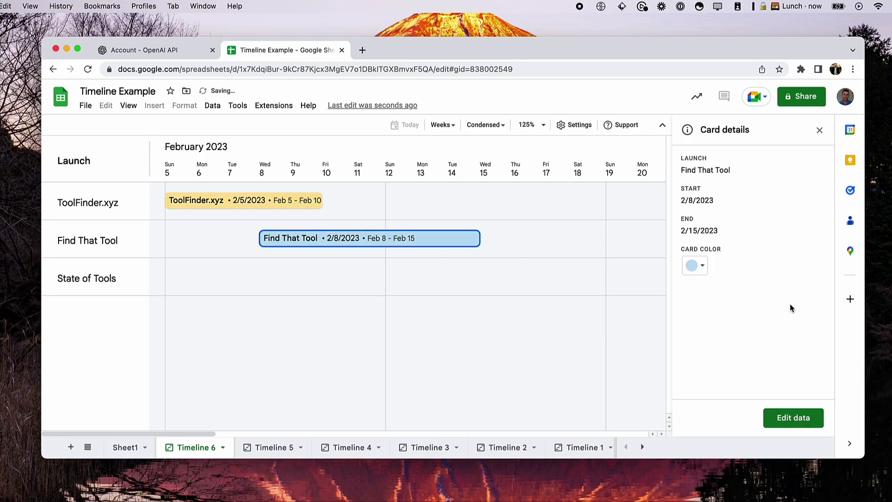
click(480, 273)
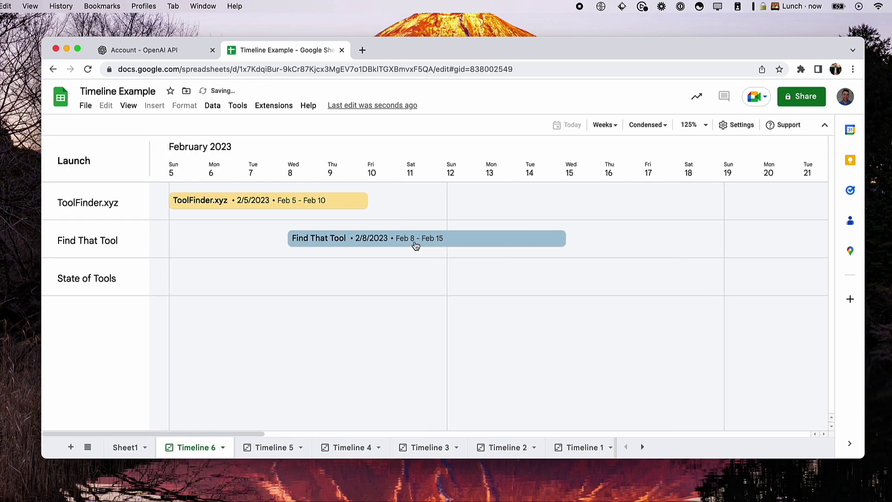
scroll(687, 258, right, 5)
- Make the State of Tools card purple
click(671, 281)
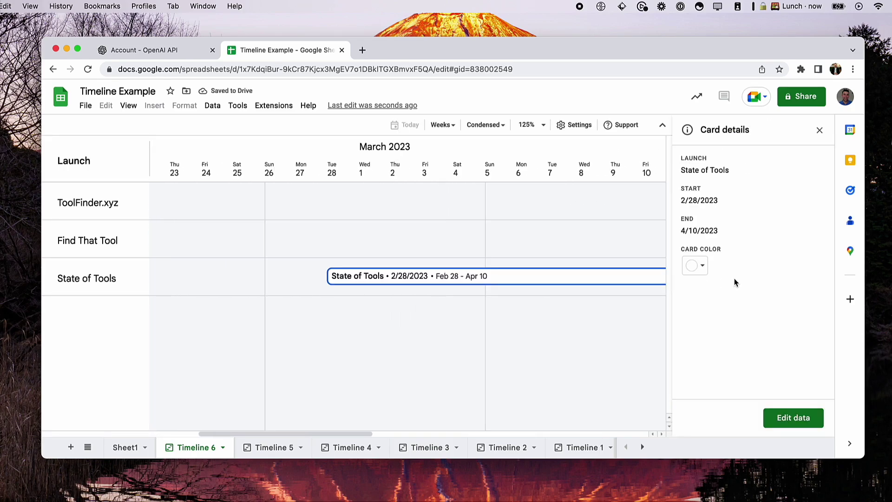
click(697, 266)
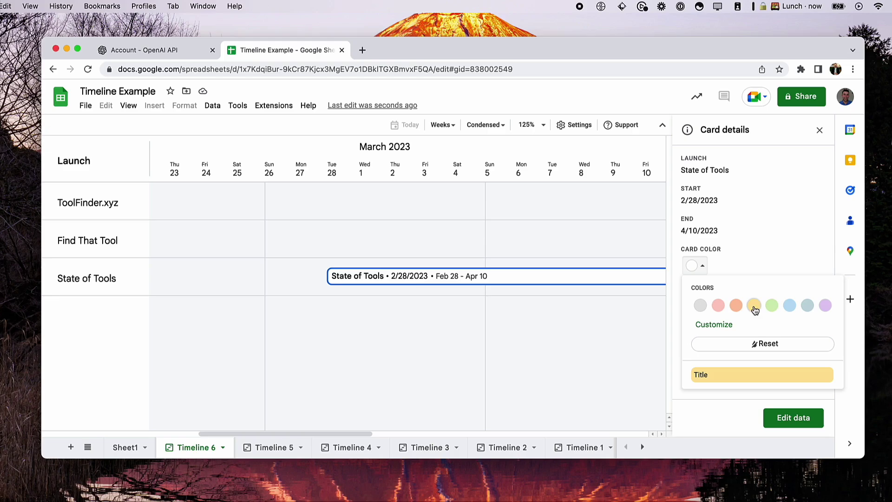
click(820, 303)
click(693, 266)
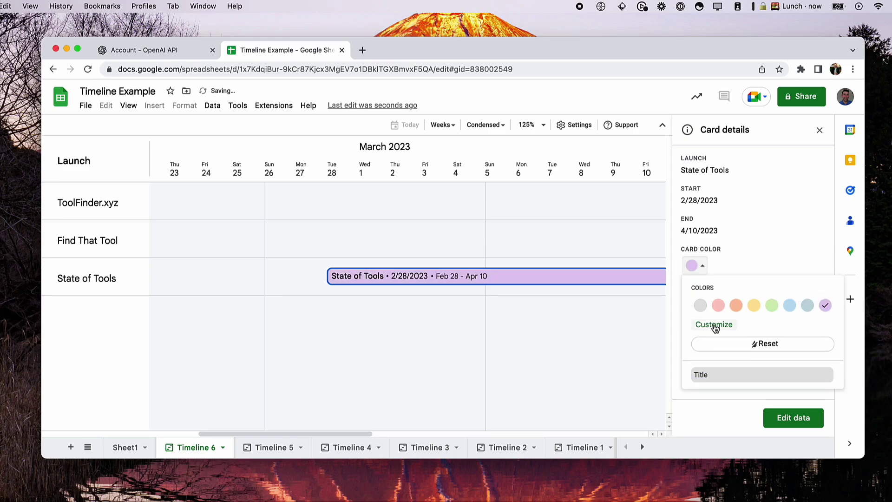
click(714, 325)
click(752, 437)
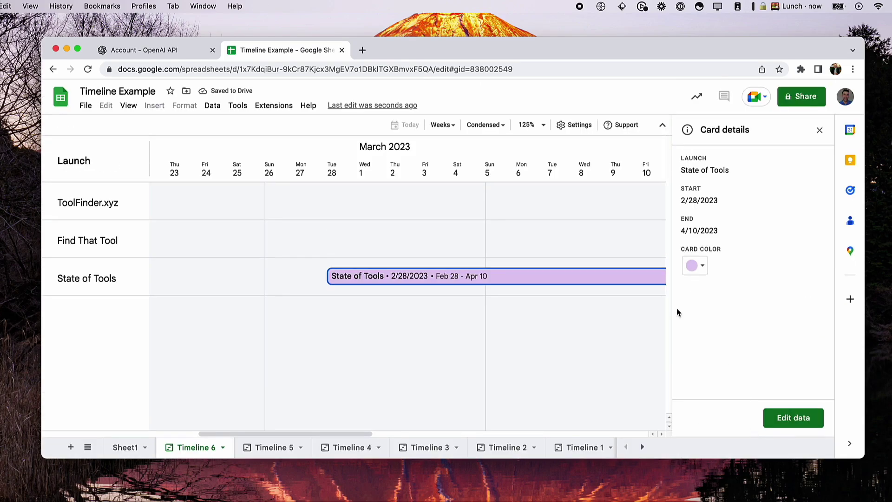
scroll(556, 291, left, 10)
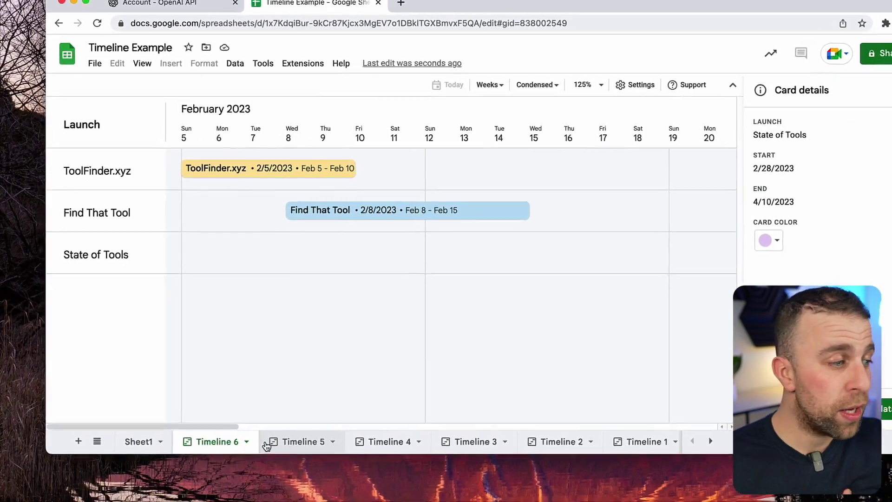
- Change the Timeline 6 tab's name to 'Timeline View'
click(223, 449)
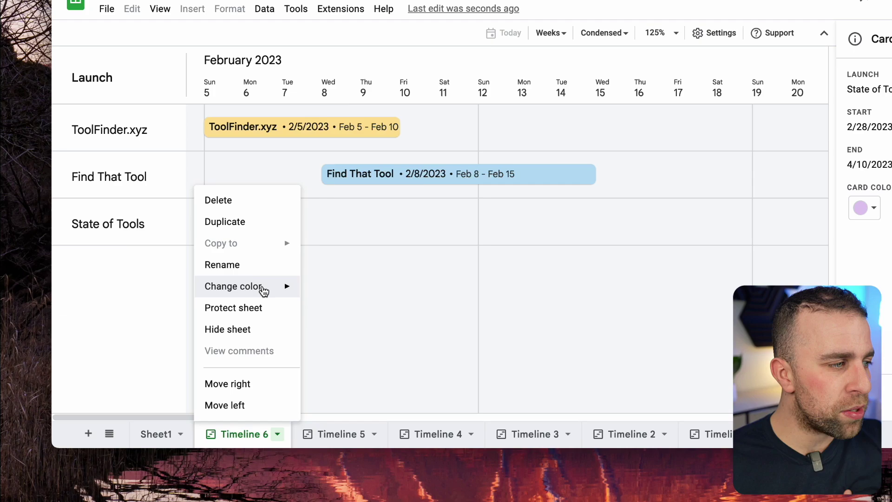
mouse_move(234, 286)
click(374, 210)
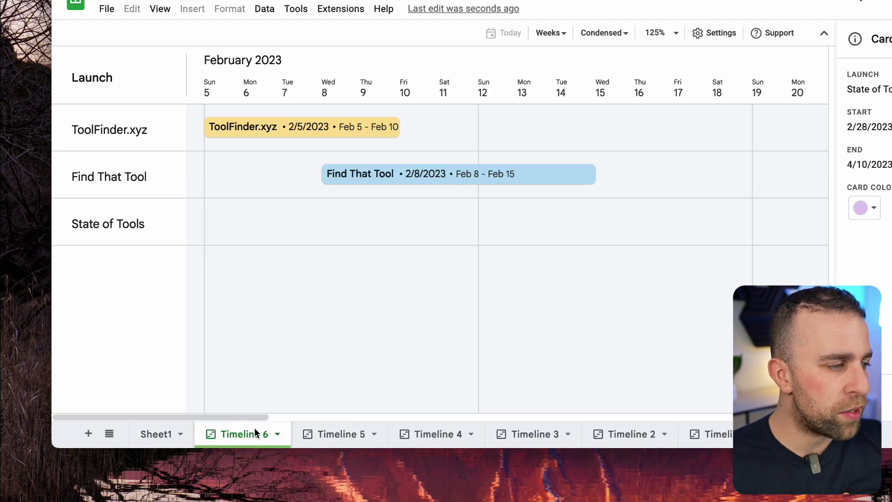
click(277, 434)
click(248, 264)
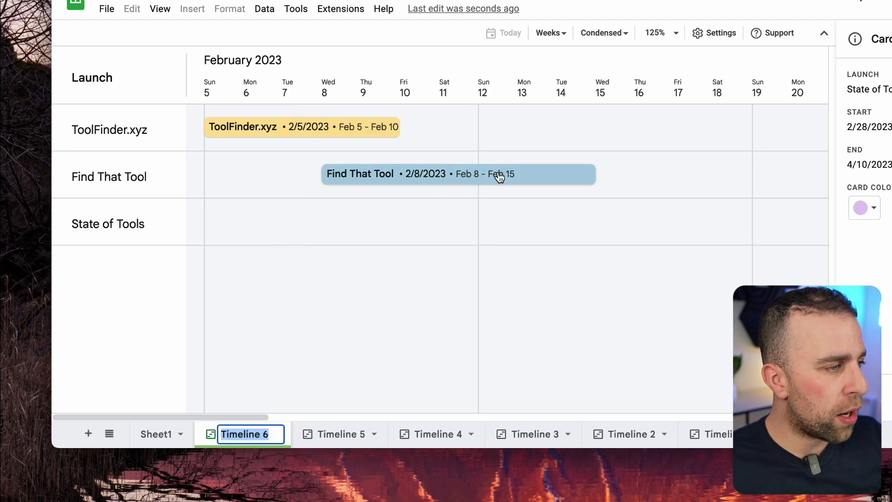
text(Time)
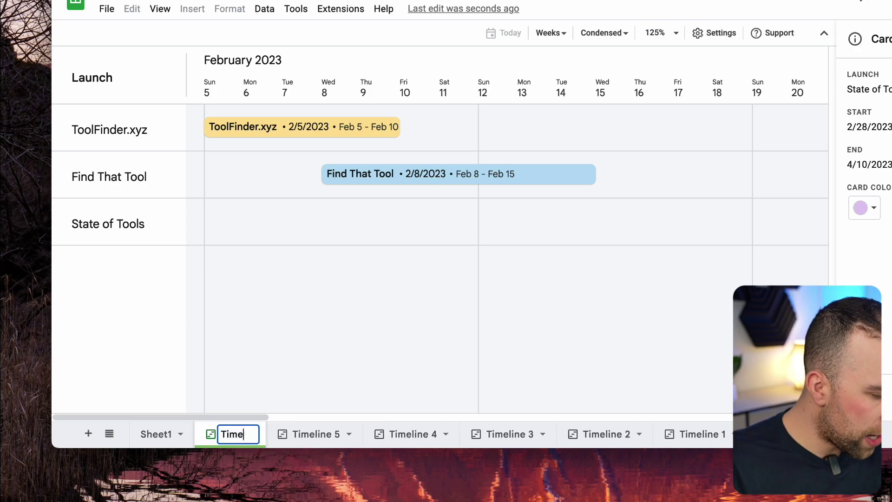
text(line View)
key(Return)
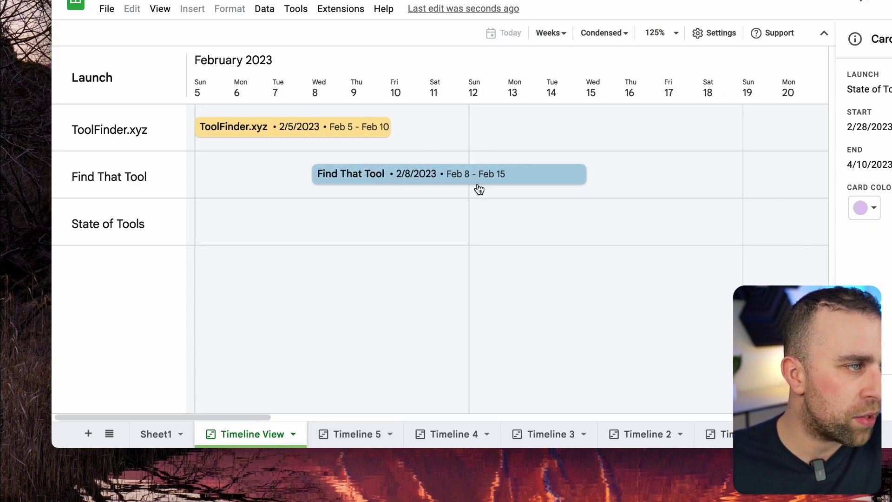
scroll(479, 182, right, 10)
scroll(516, 139, right, 3)
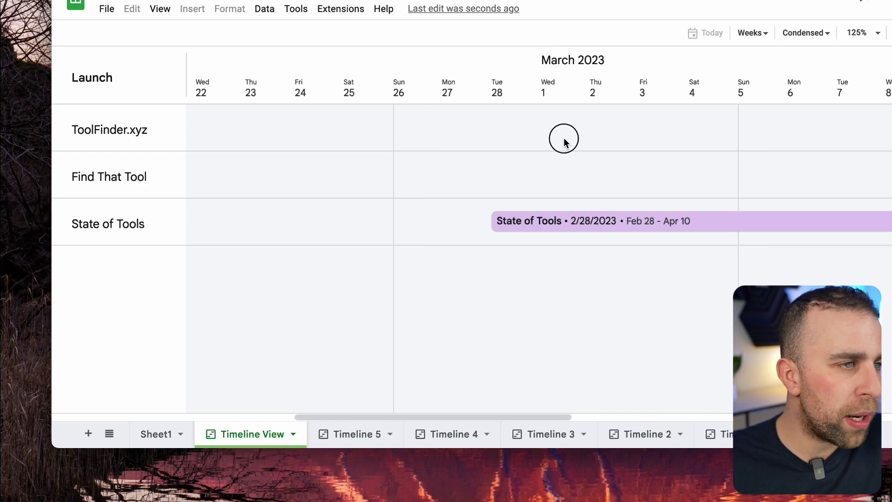
scroll(491, 92, right, 10)
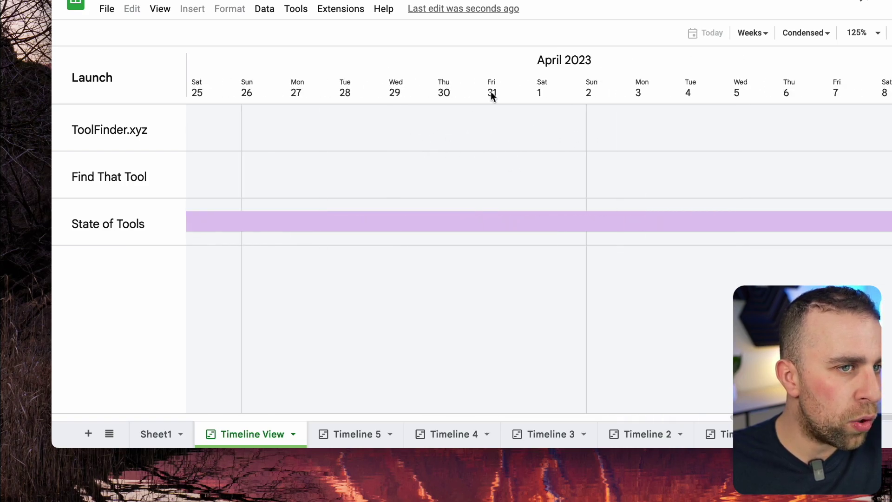
scroll(474, 237, left, 10)
scroll(450, 191, left, 20)
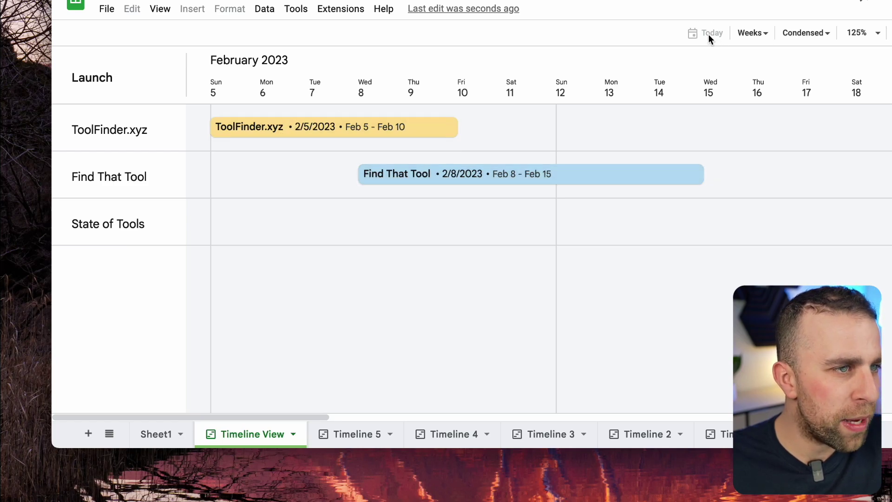
scroll(745, 100, right, 10)
scroll(745, 100, left, 10)
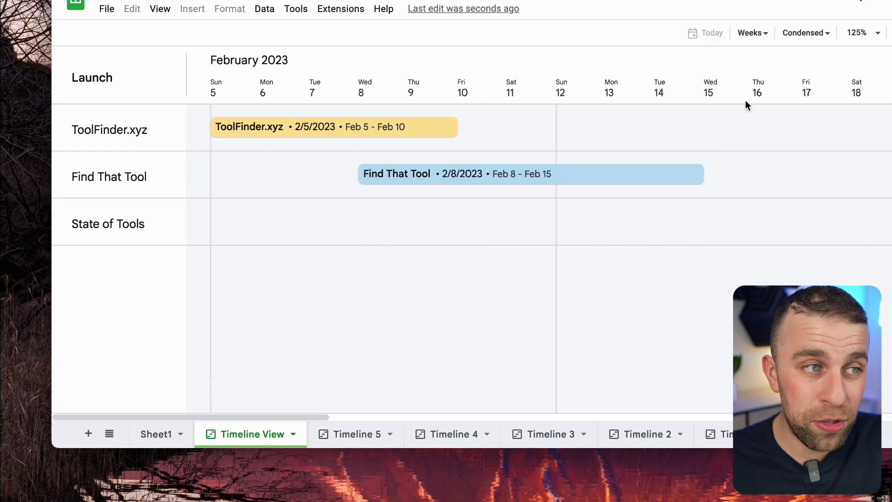
- Open Card details for the ToolFinder.xyz launch card
click(393, 132)
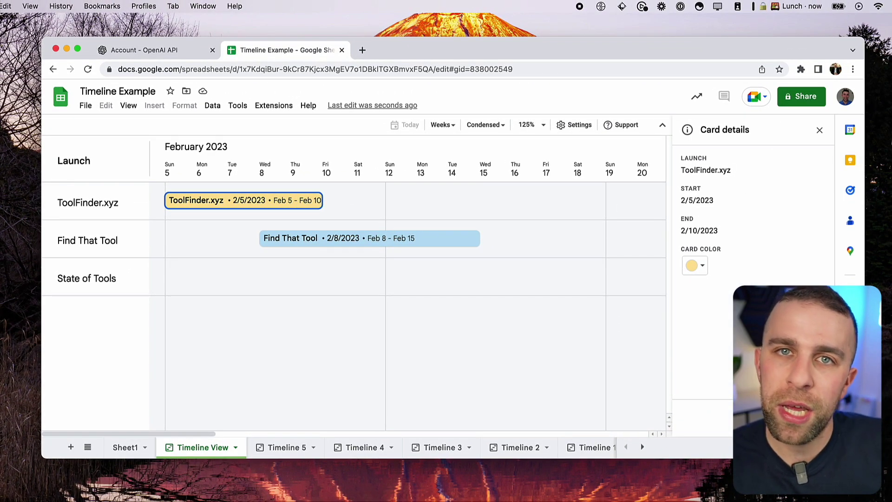
key(alt+Up)
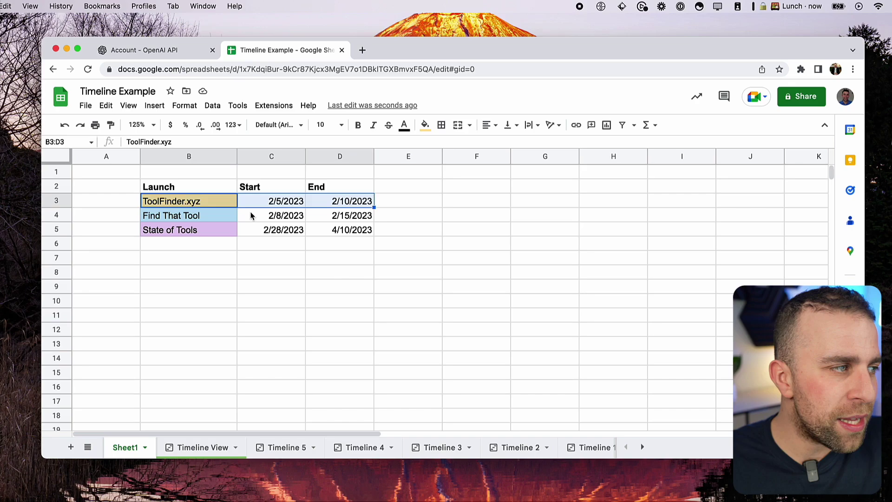
click(190, 450)
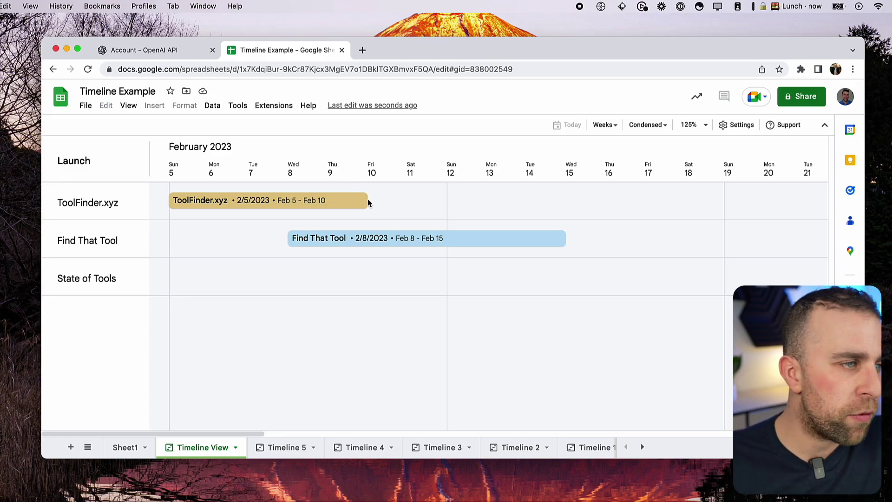
click(386, 201)
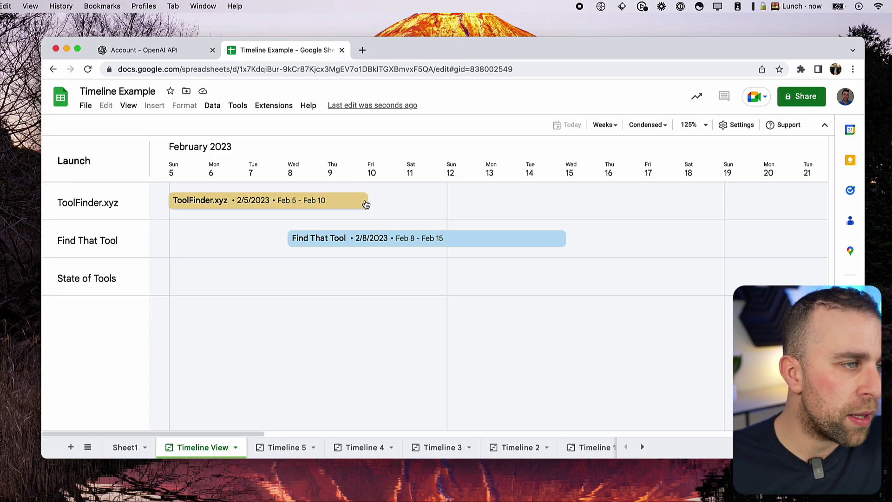
click(276, 203)
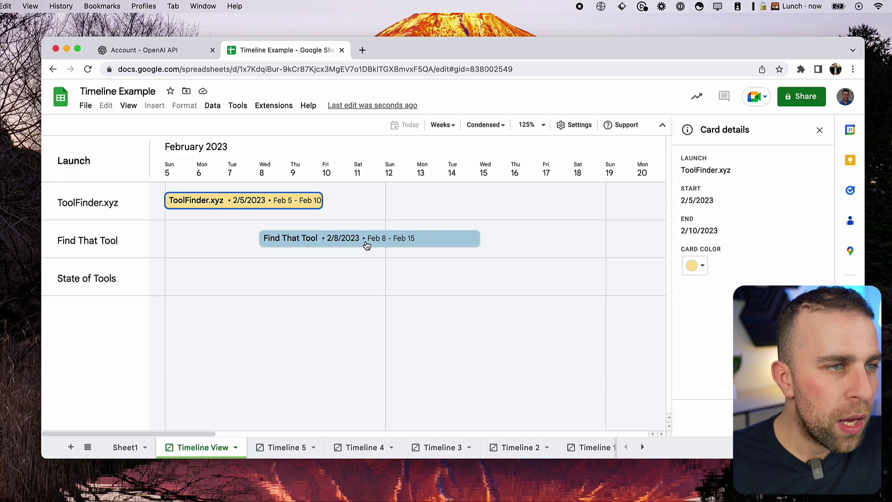
click(366, 245)
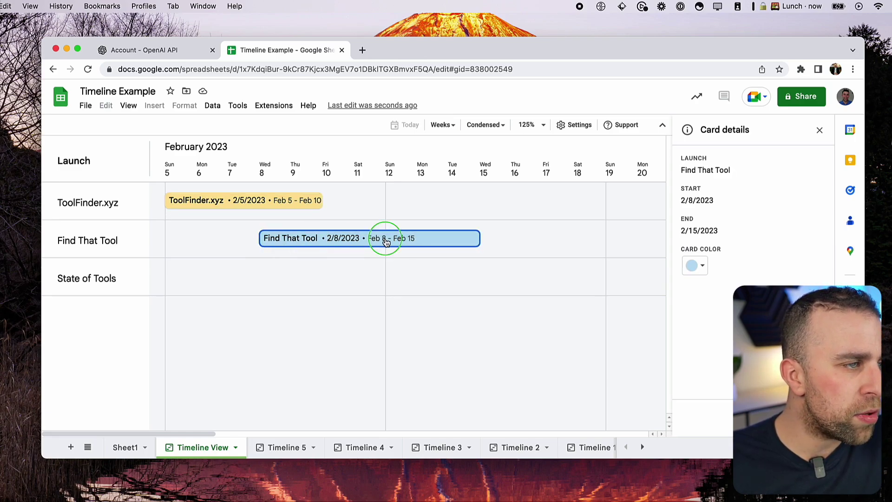
right_click(384, 237)
click(367, 244)
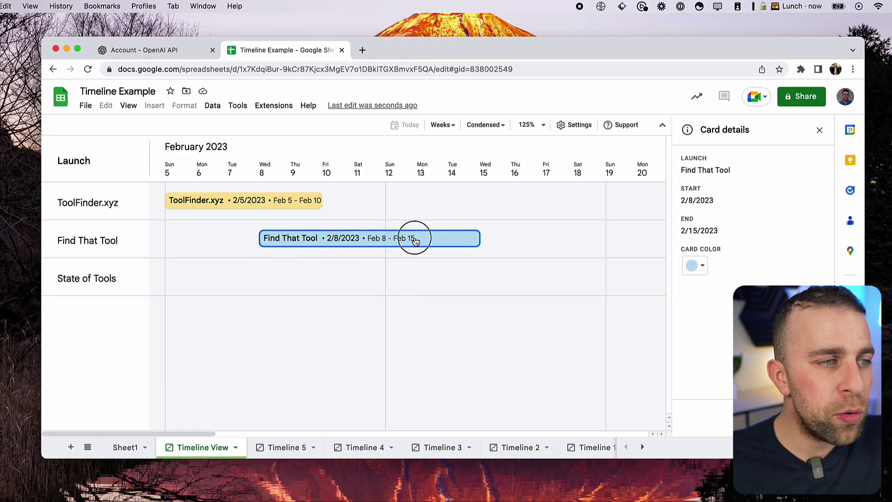
click(436, 258)
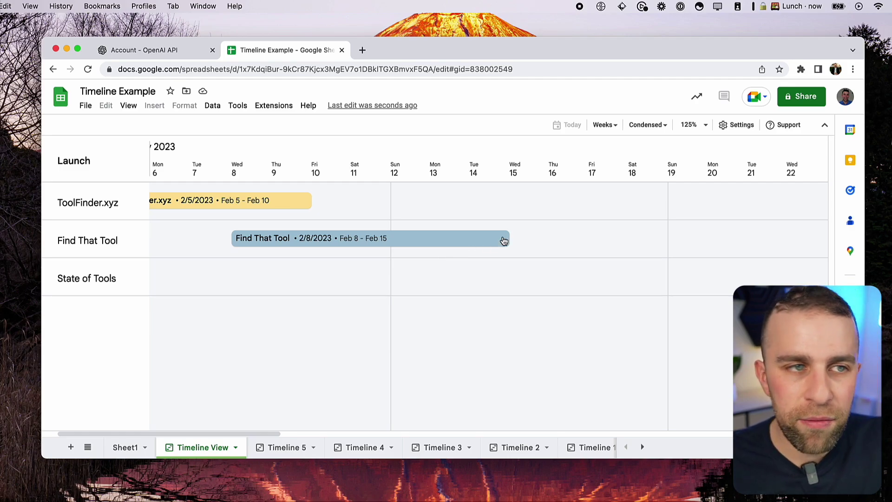